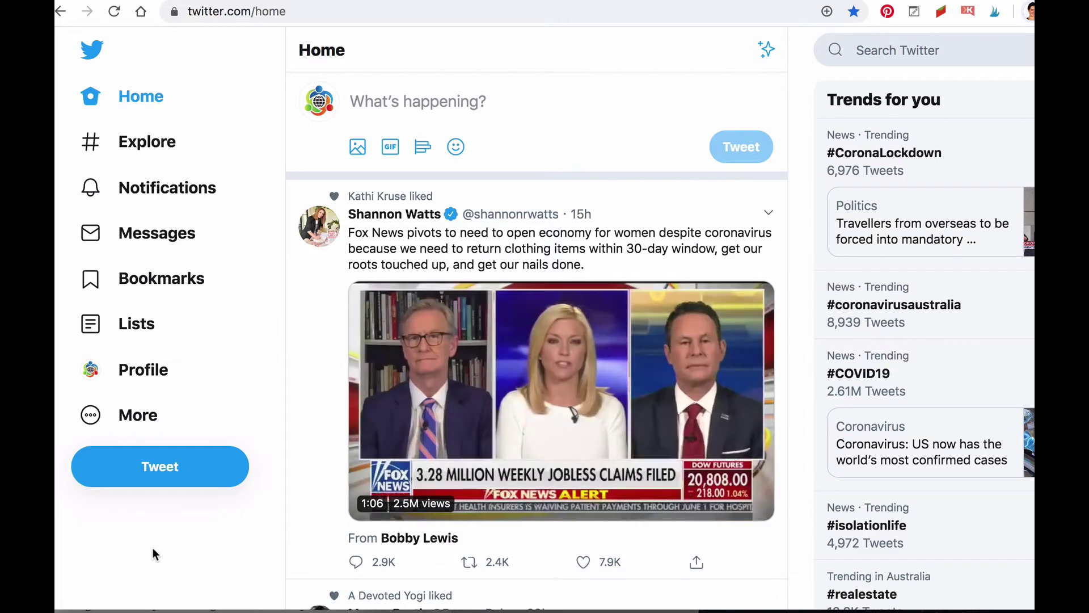
Step: Go to SM Worldwide's Analytics and scroll through the 28 day summary and March 2020 highlights
click(91, 417)
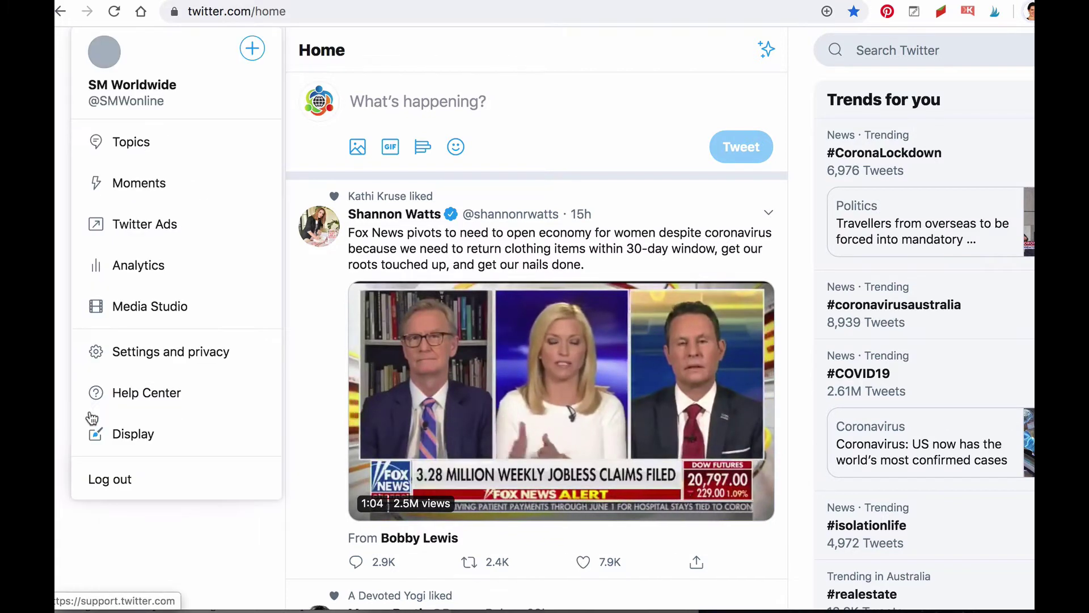
click(154, 272)
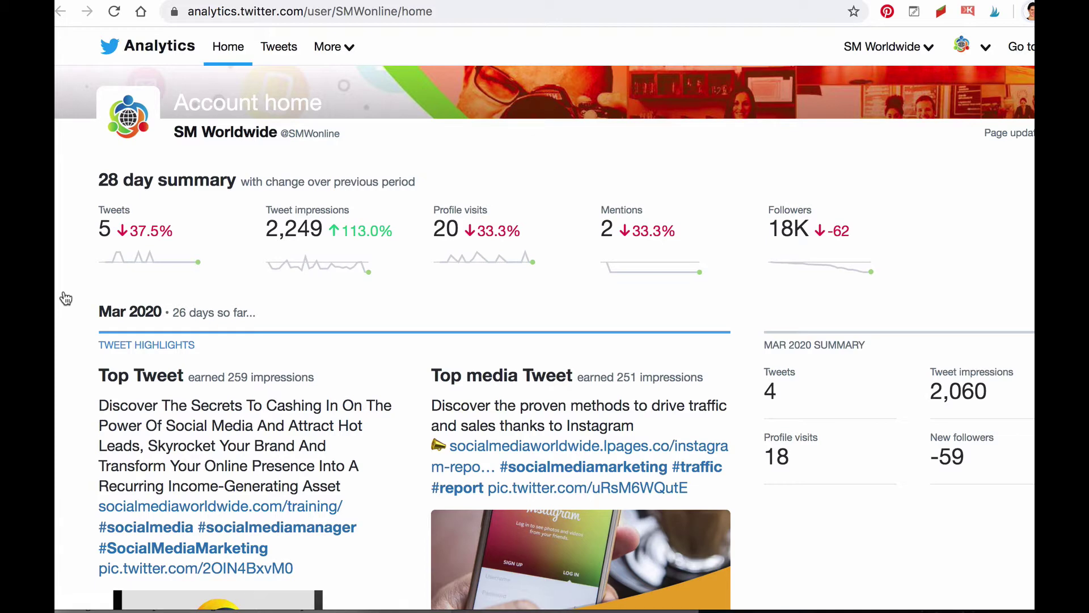
scroll(66, 299, down, 5)
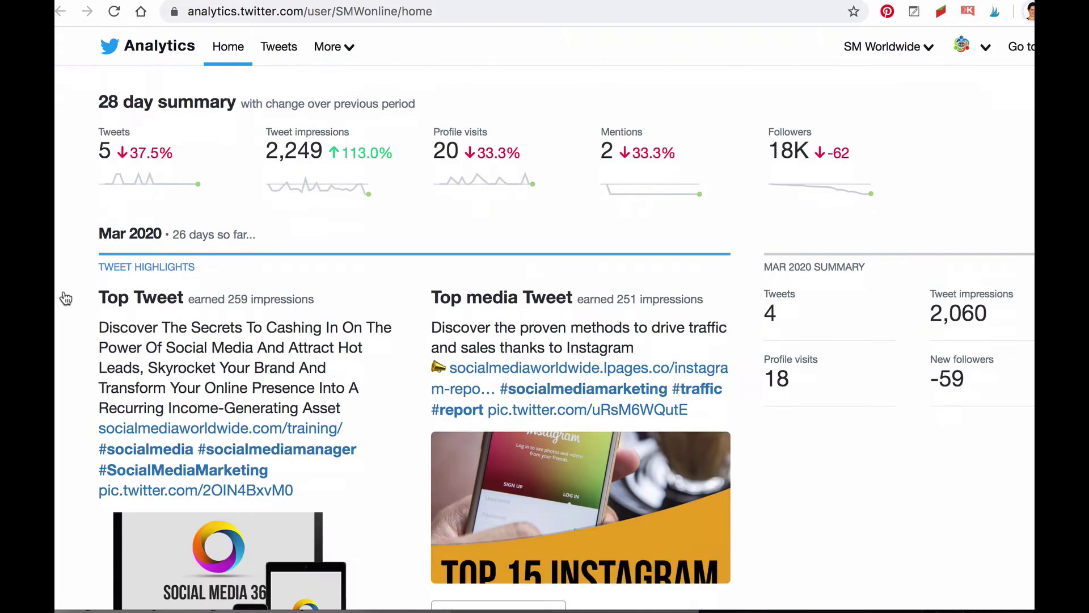
scroll(66, 299, down, 6)
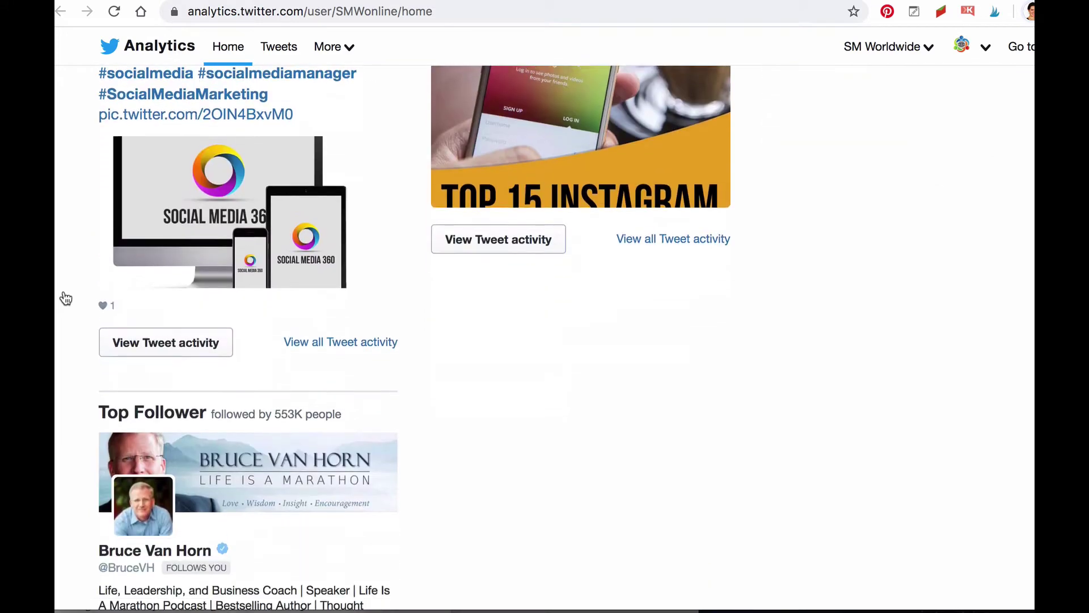
scroll(65, 298, down, 3)
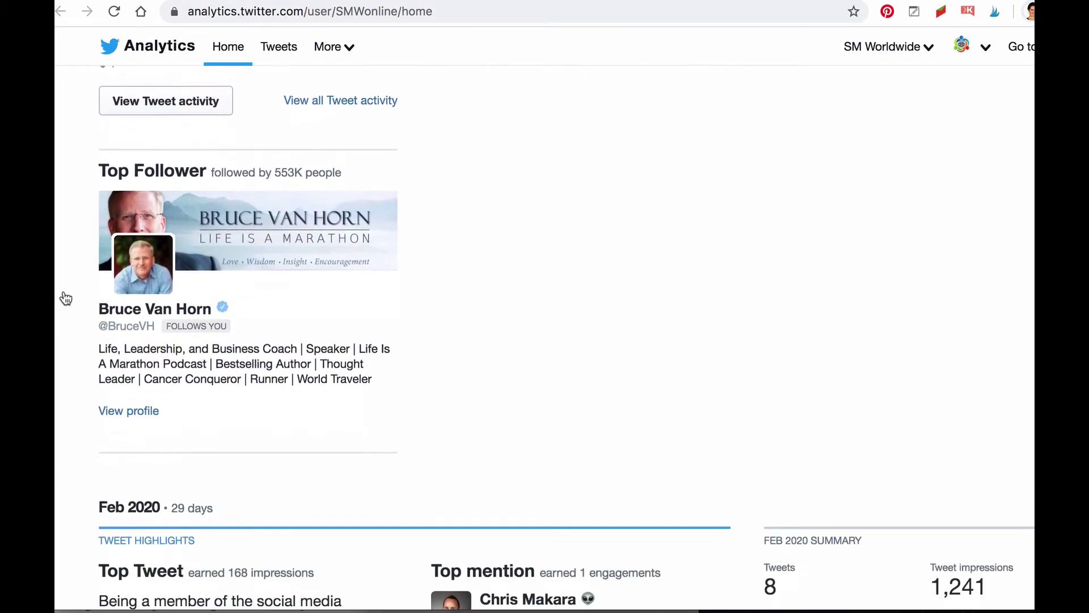
scroll(65, 298, down, 6)
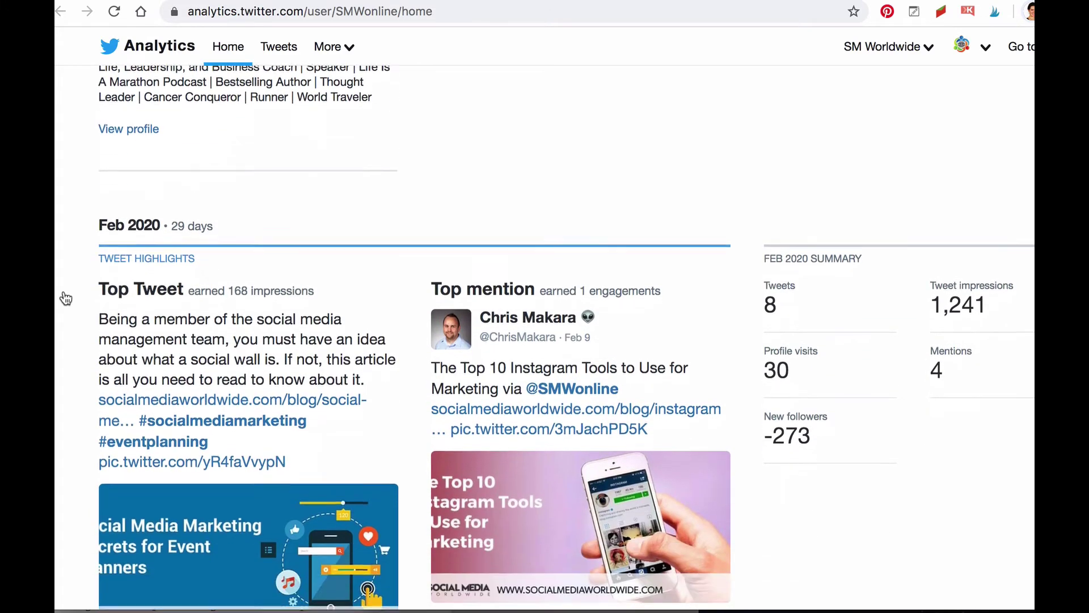
scroll(65, 299, down, 2)
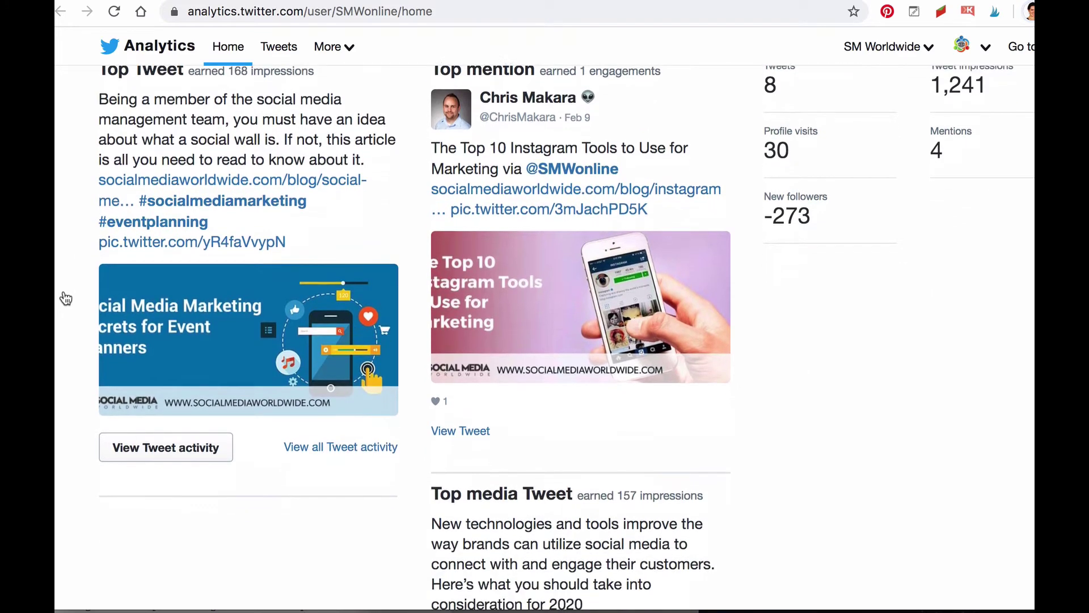
Step: Scroll the Account home page back up to the top
scroll(66, 299, up, 3)
scroll(66, 299, up, 2)
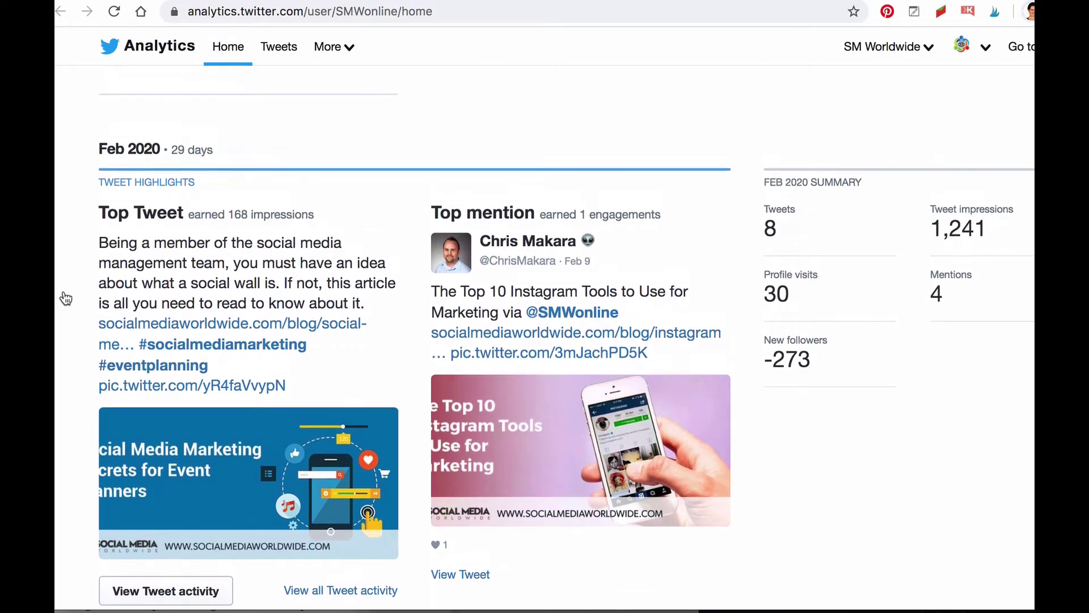
scroll(65, 298, up, 3)
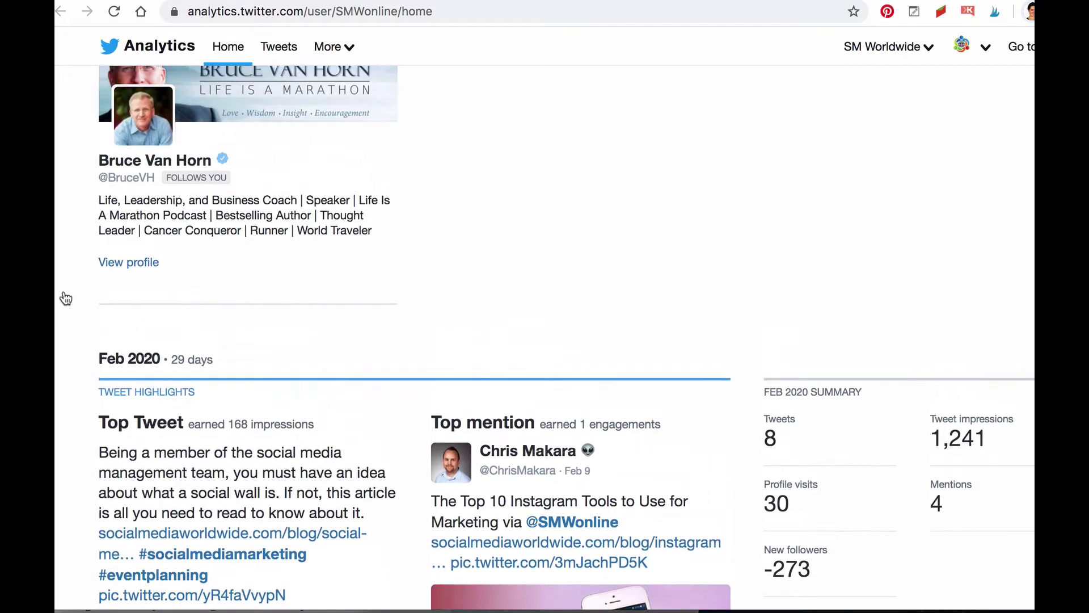
scroll(65, 299, up, 2)
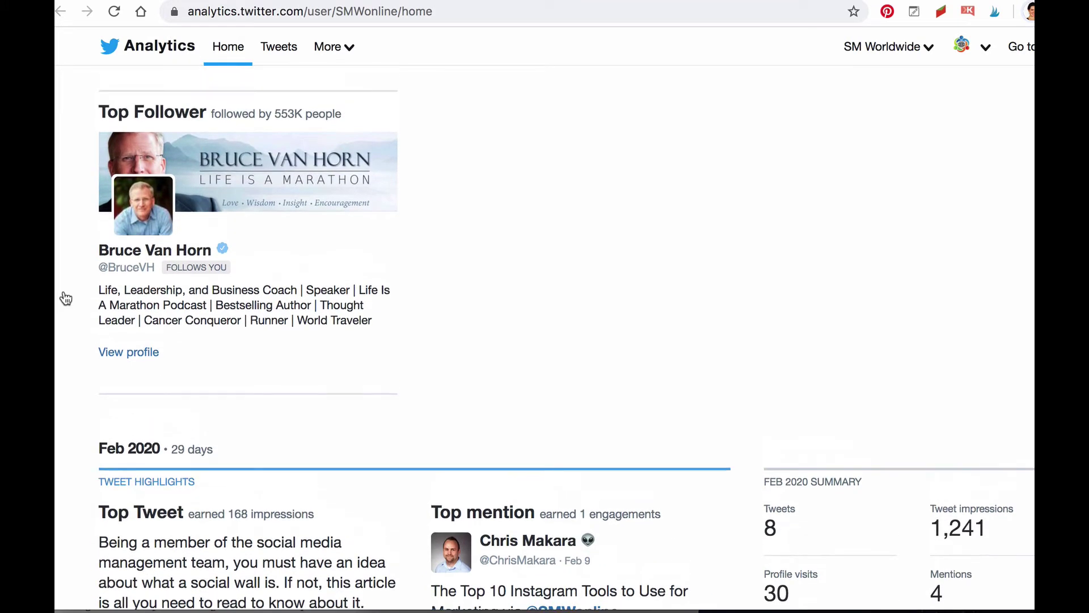
scroll(66, 298, up, 3)
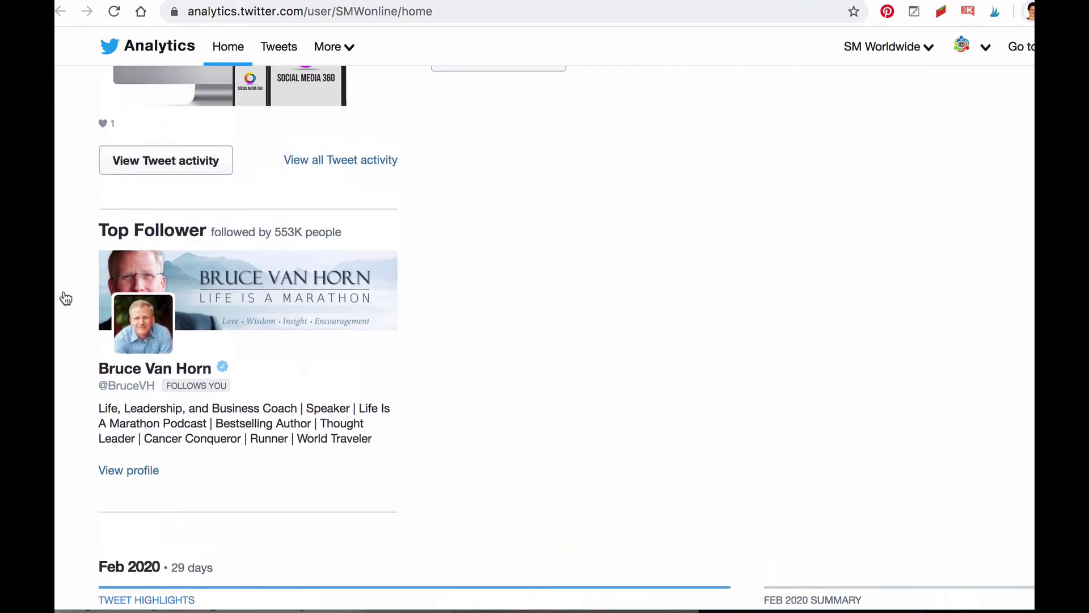
scroll(66, 299, up, 5)
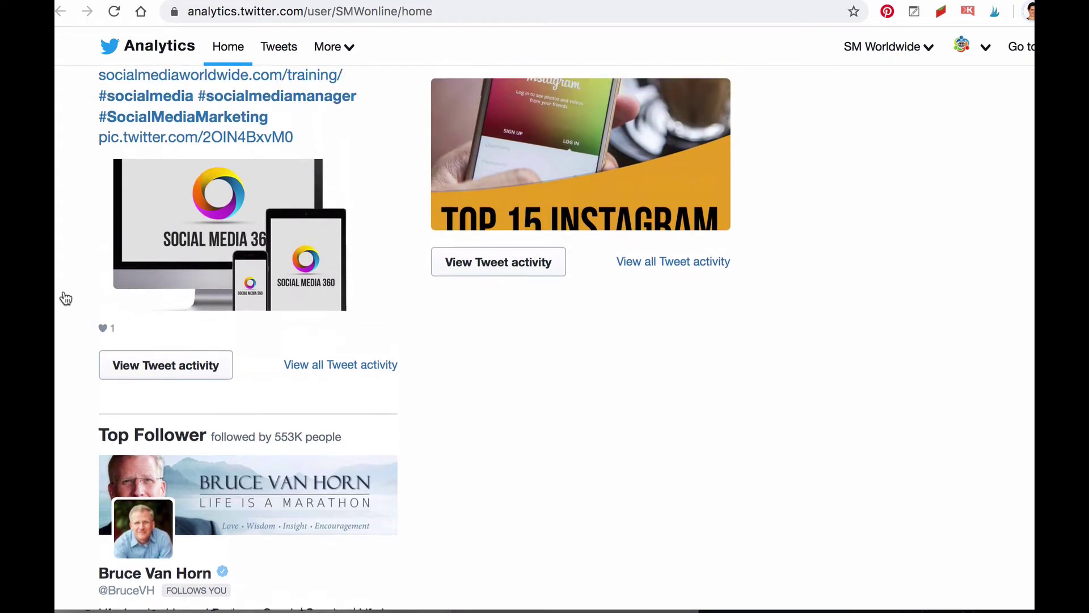
scroll(66, 298, up, 3)
scroll(65, 299, up, 1)
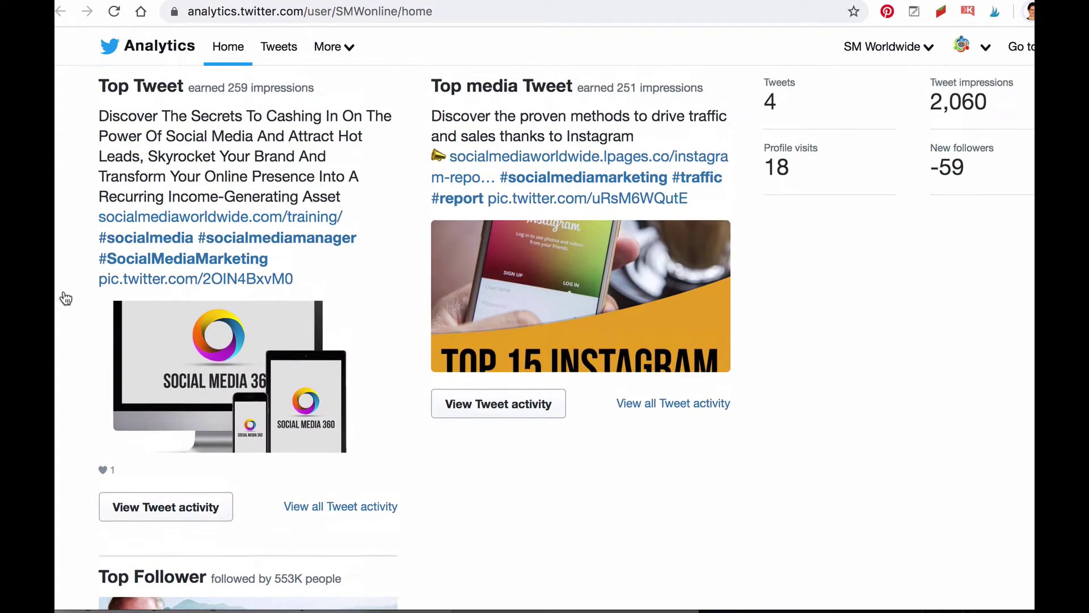
scroll(66, 298, up, 2)
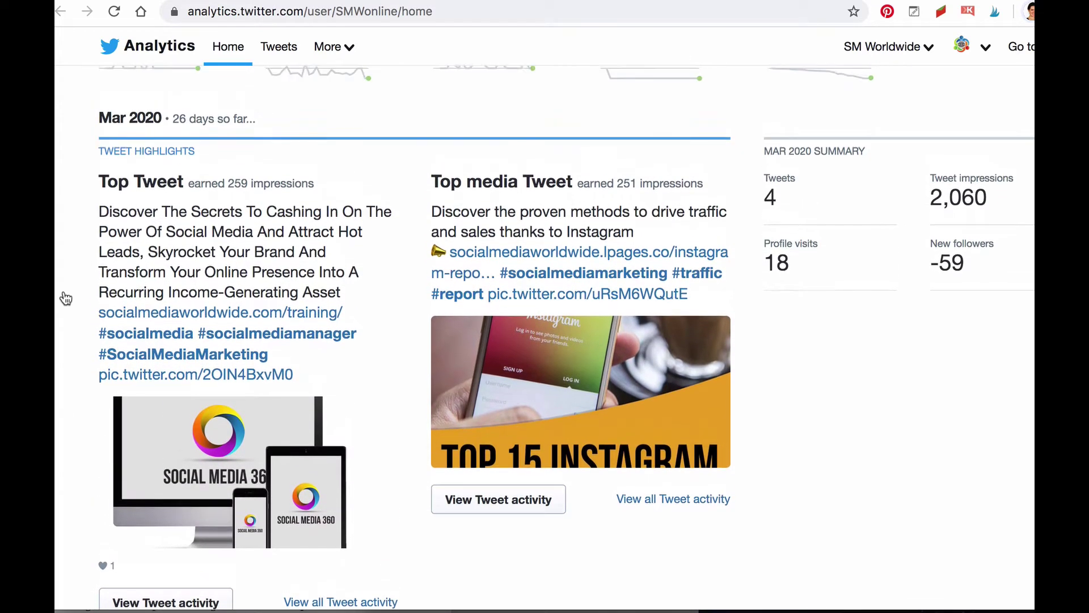
scroll(66, 298, up, 3)
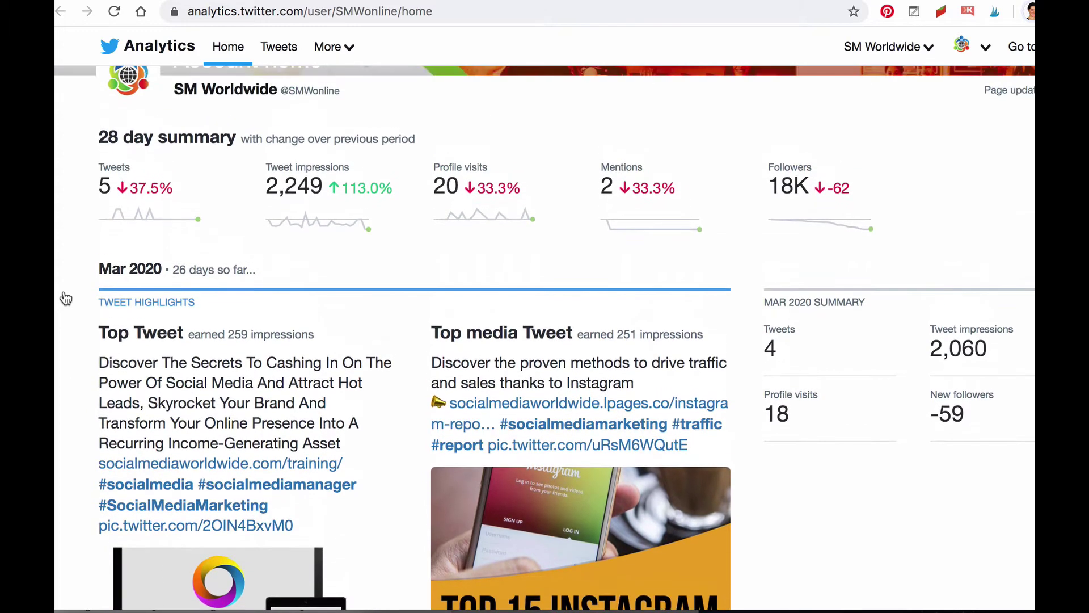
scroll(66, 298, up, 1)
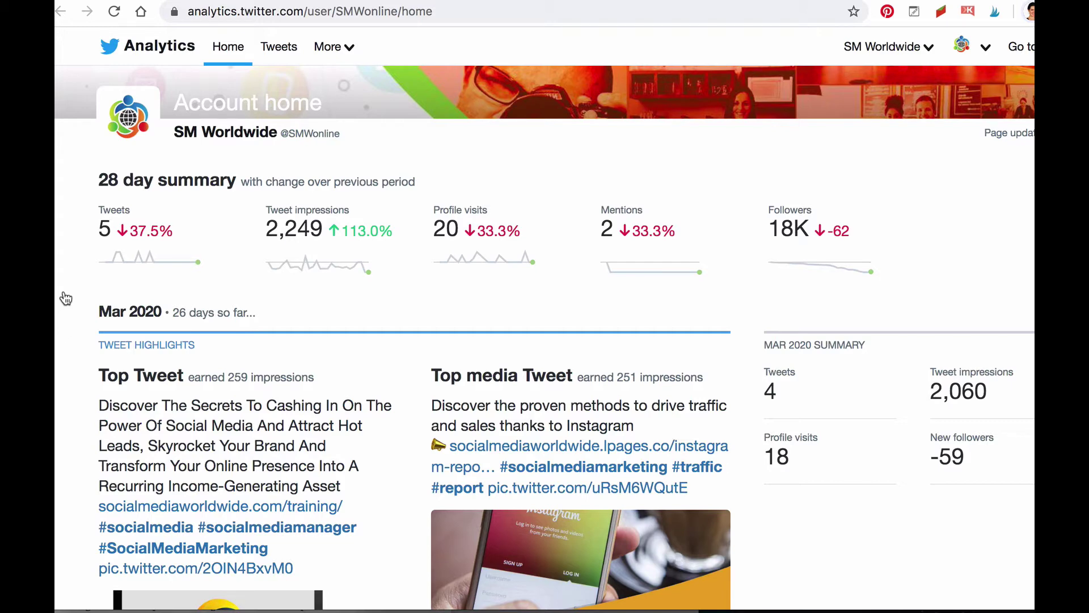
scroll(66, 298, down, 3)
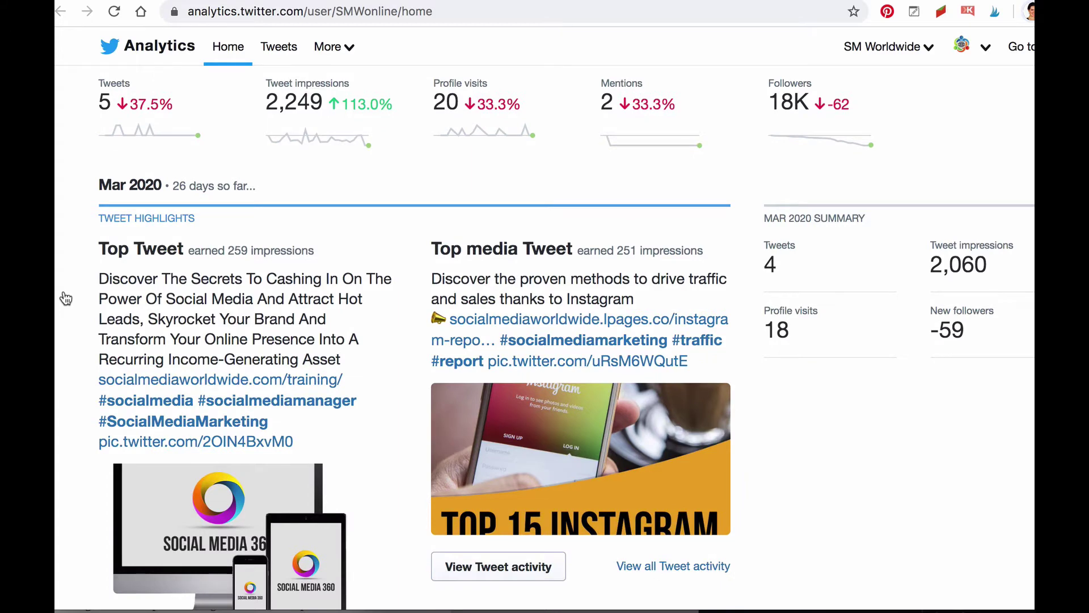
scroll(66, 298, down, 7)
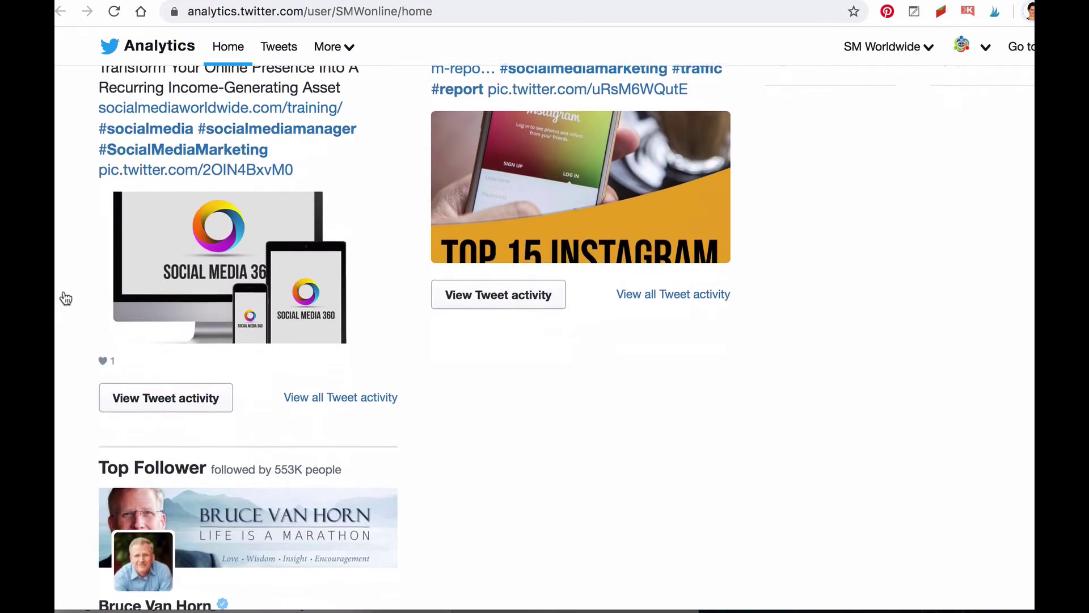
scroll(66, 299, down, 7)
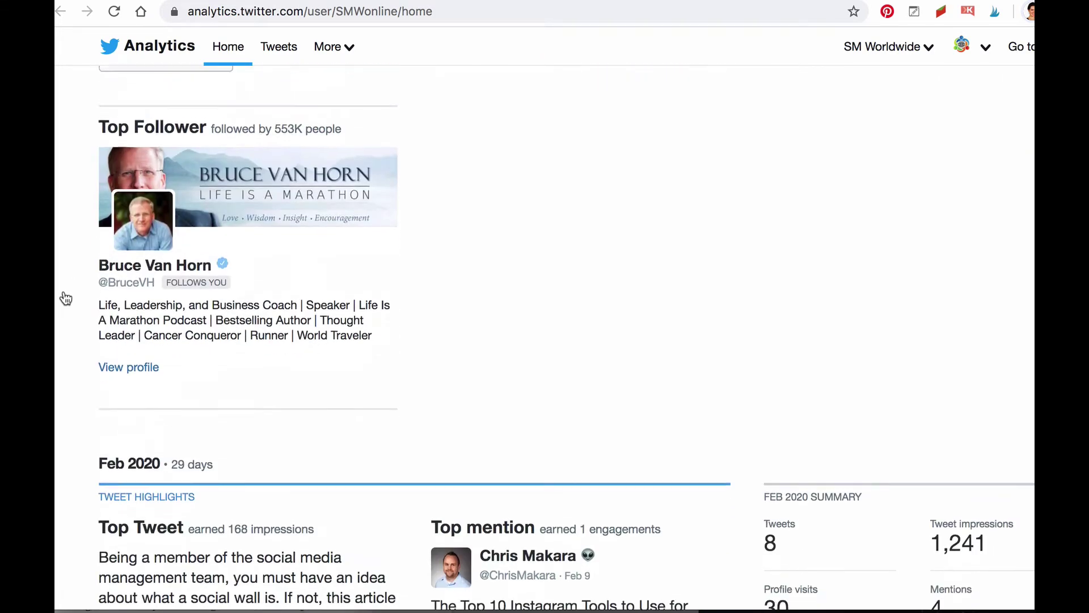
scroll(66, 298, down, 4)
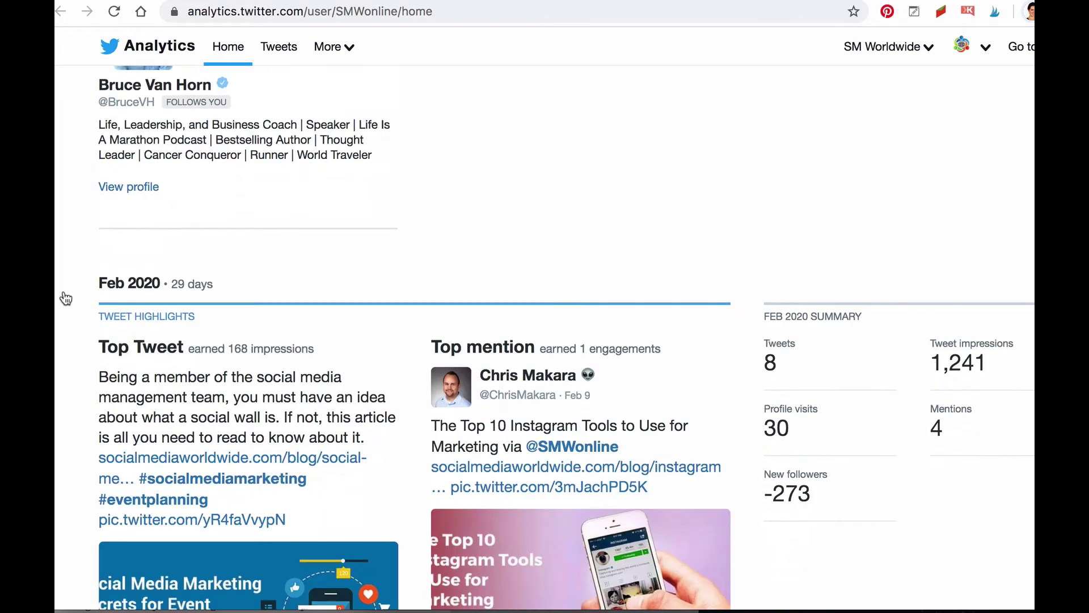
scroll(66, 298, down, 2)
scroll(65, 298, down, 1)
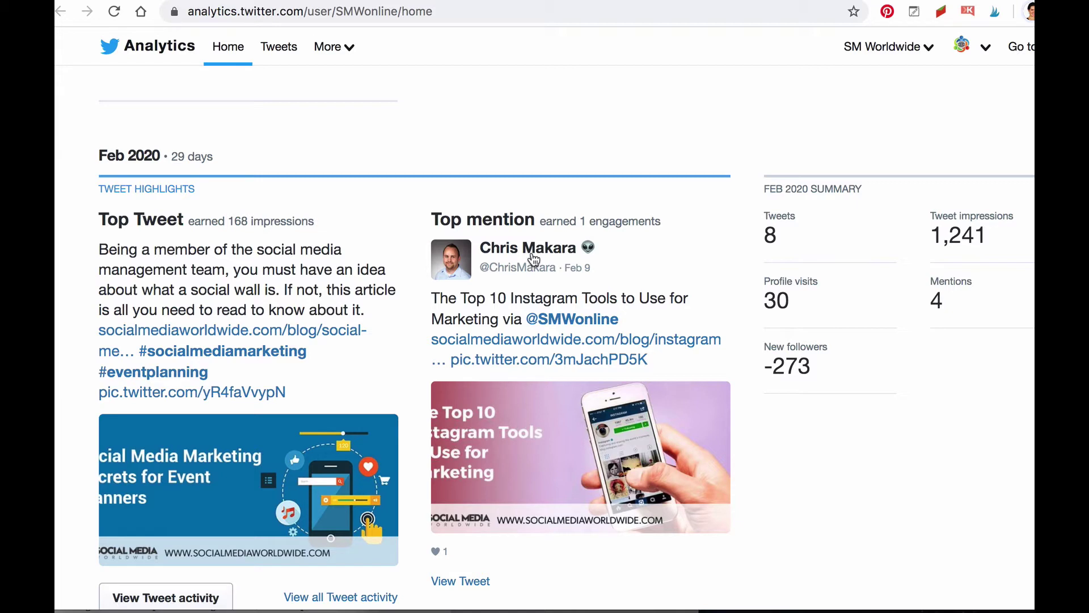
Step: View the February top mention tweet and its Retweet options, then visit the mentioning user's profile
click(480, 584)
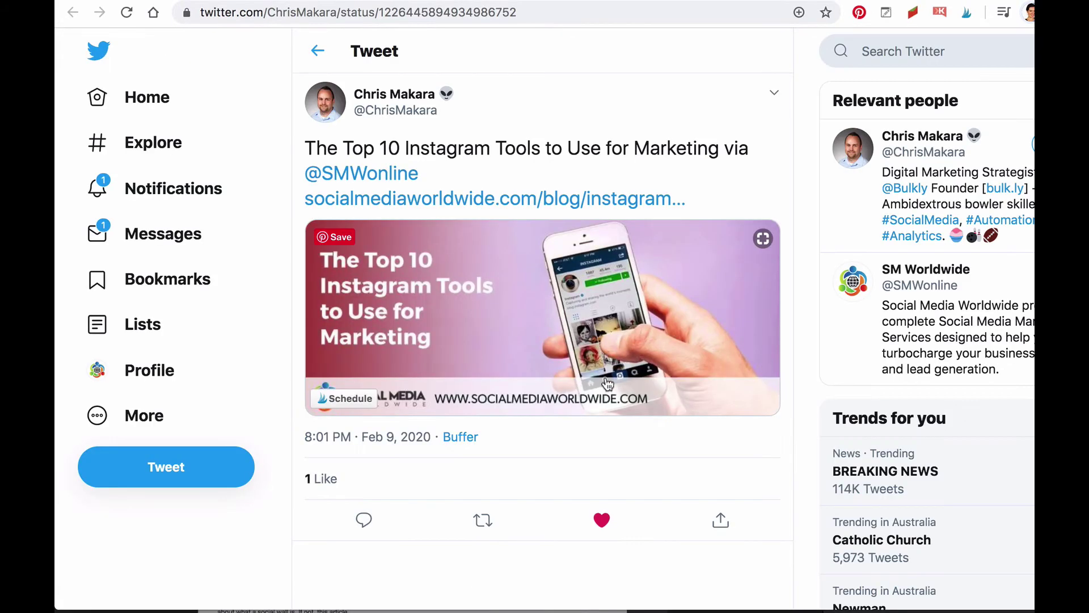
click(483, 520)
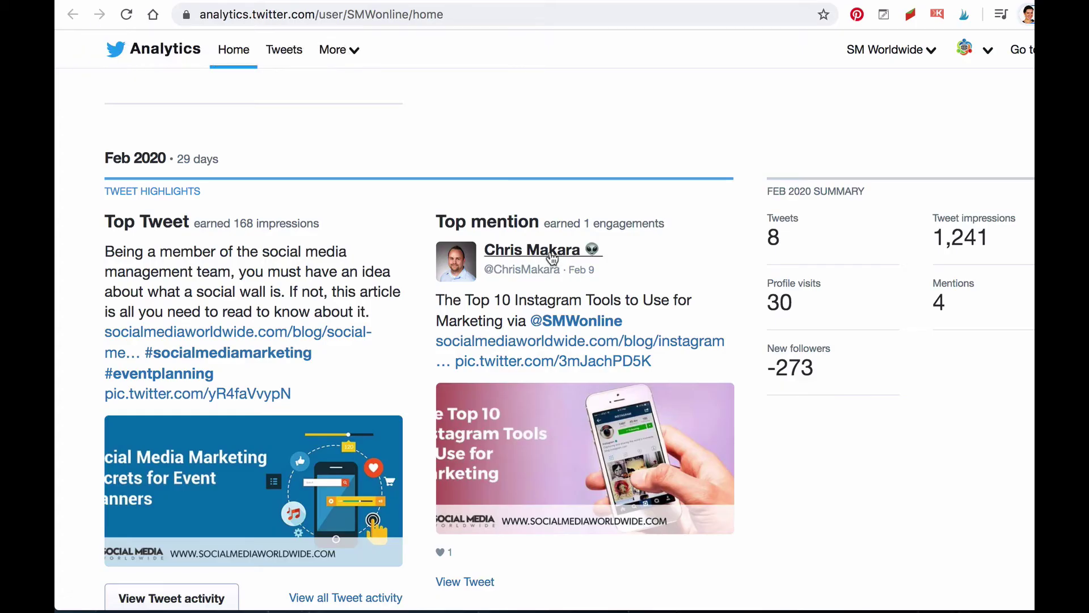
click(550, 259)
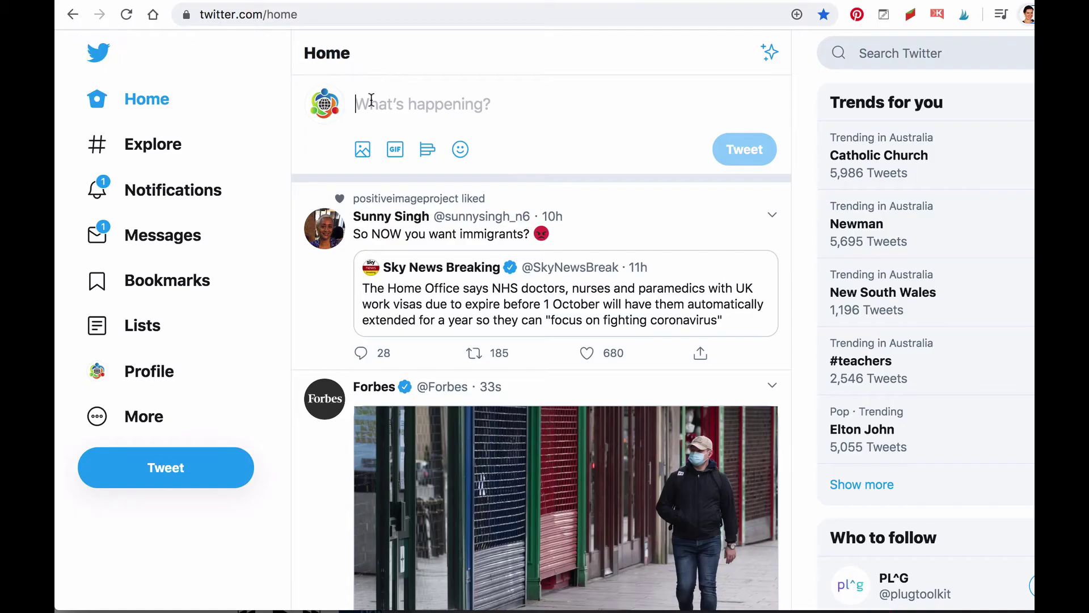
Step: Start a new tweet on the home page mentioning the user by their @ handle
text(@)
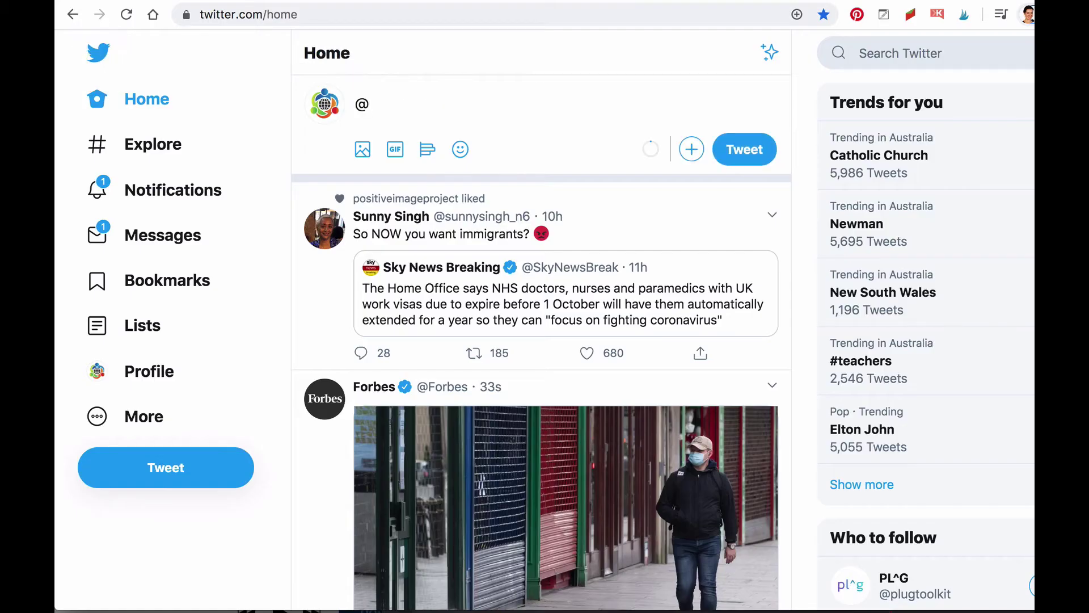
text(Chris)
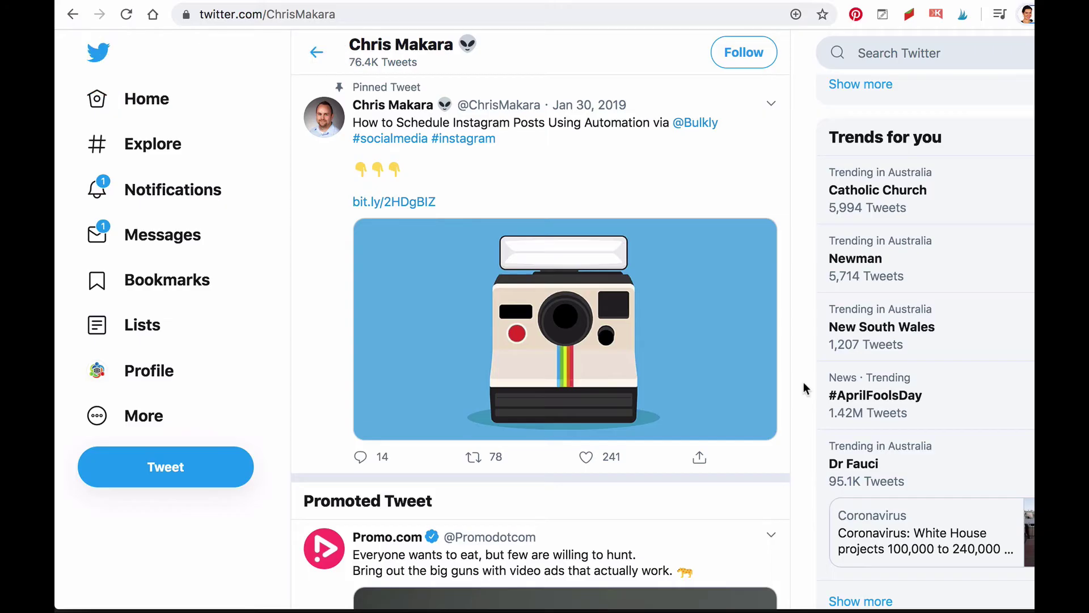
scroll(803, 382, down, 3)
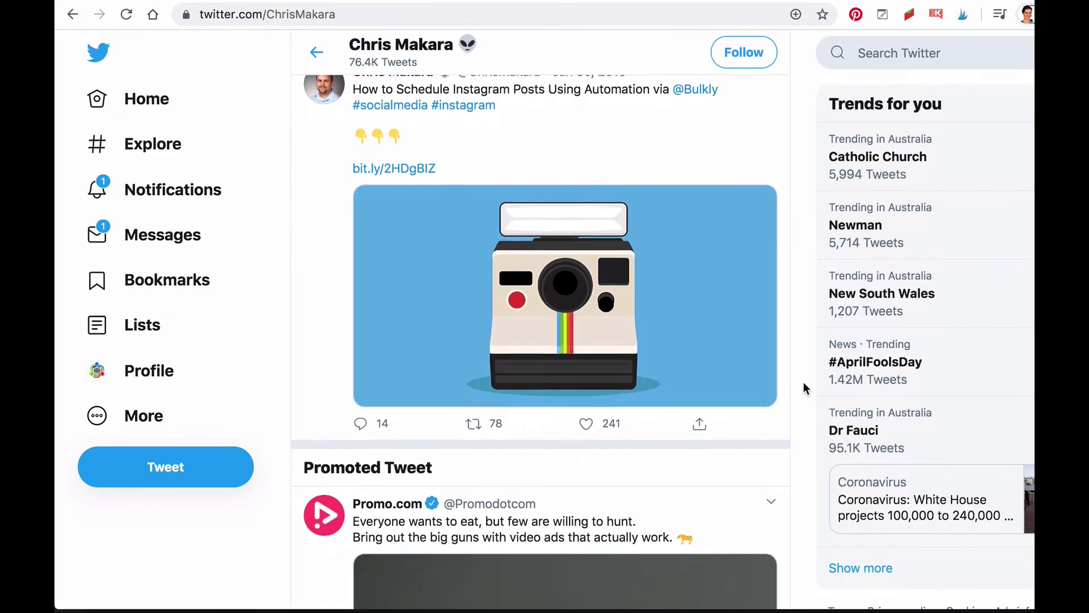
scroll(804, 384, down, 9)
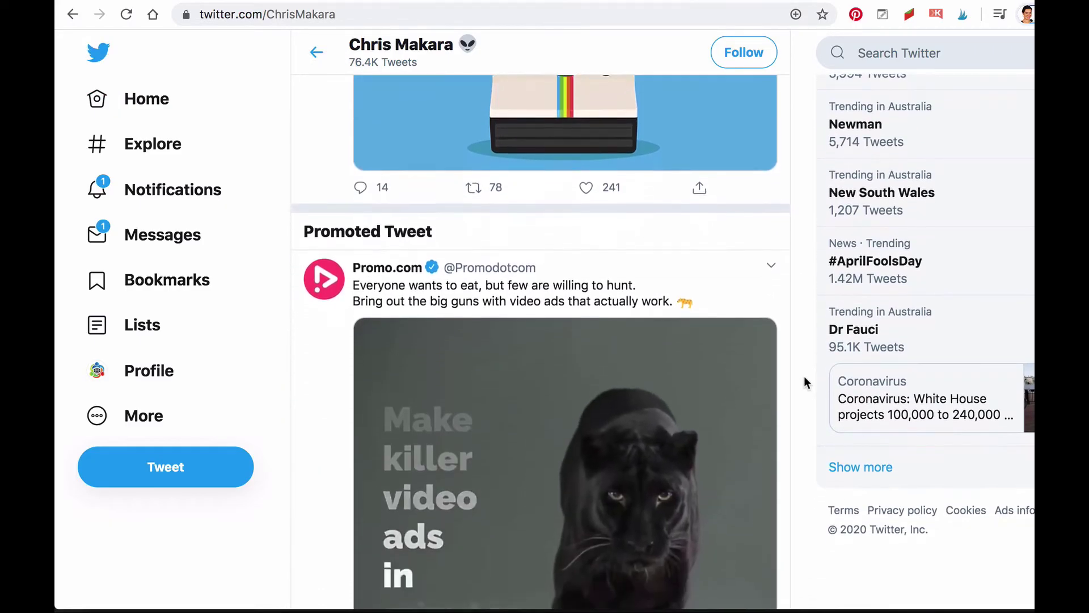
scroll(804, 375, down, 4)
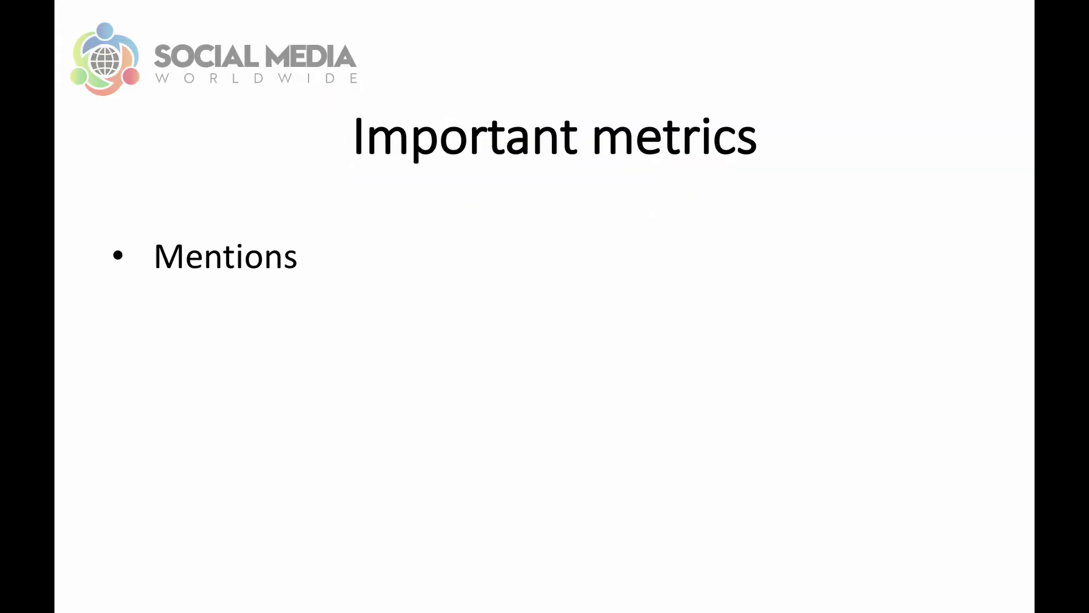
Step: Add the 'Top follower' slide bullet and show the Top Follower card (553K followers) on Analytics home
key(Right)
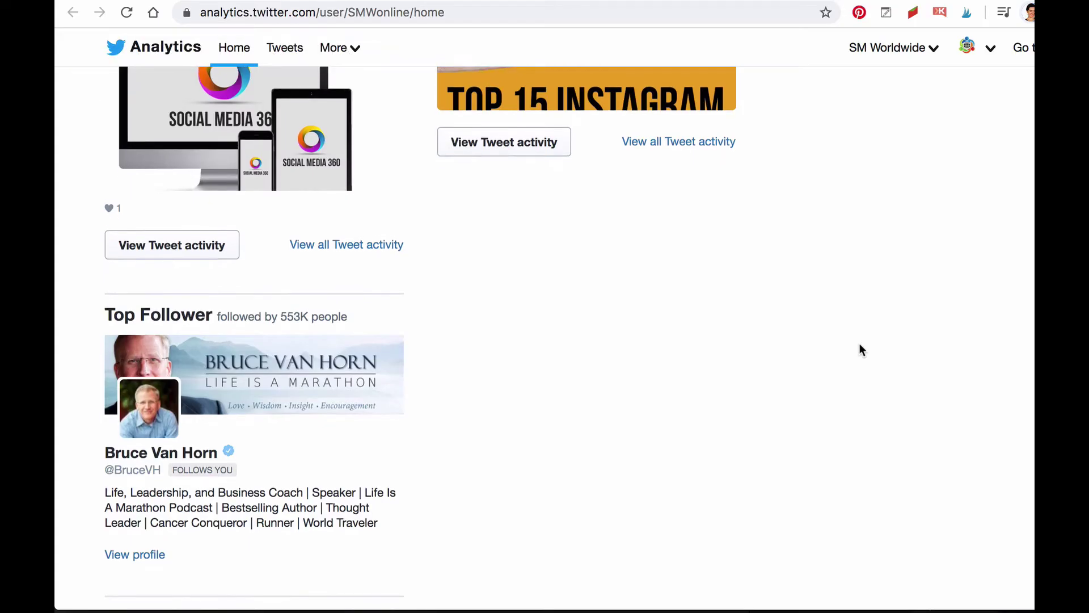
scroll(859, 350, down, 2)
scroll(861, 350, down, 1)
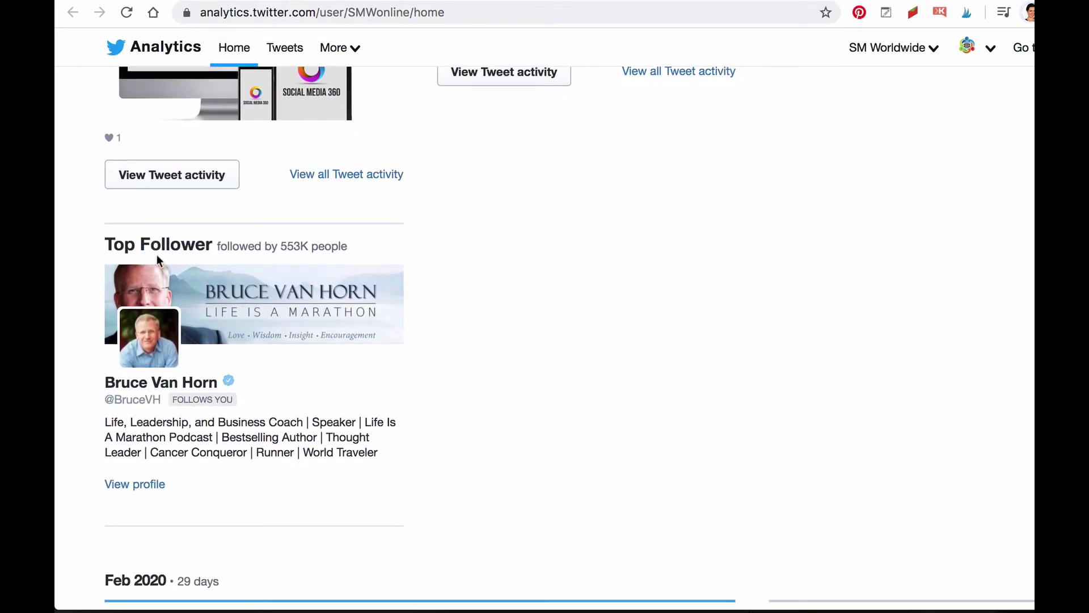
Step: Start a direct message from the top follower's profile with a Hello greeting addressed by name
click(131, 388)
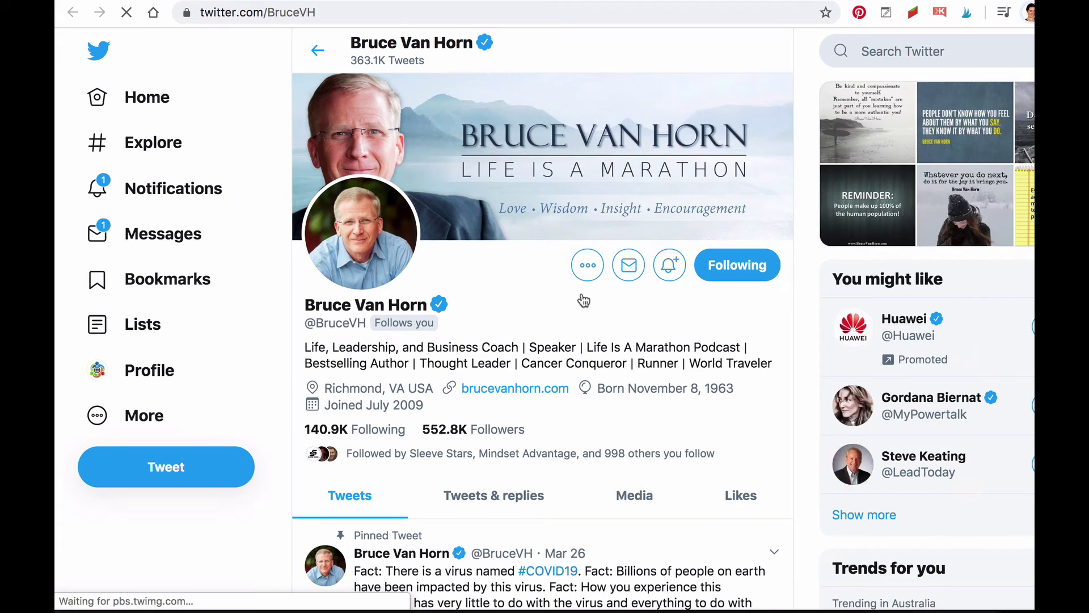
click(628, 274)
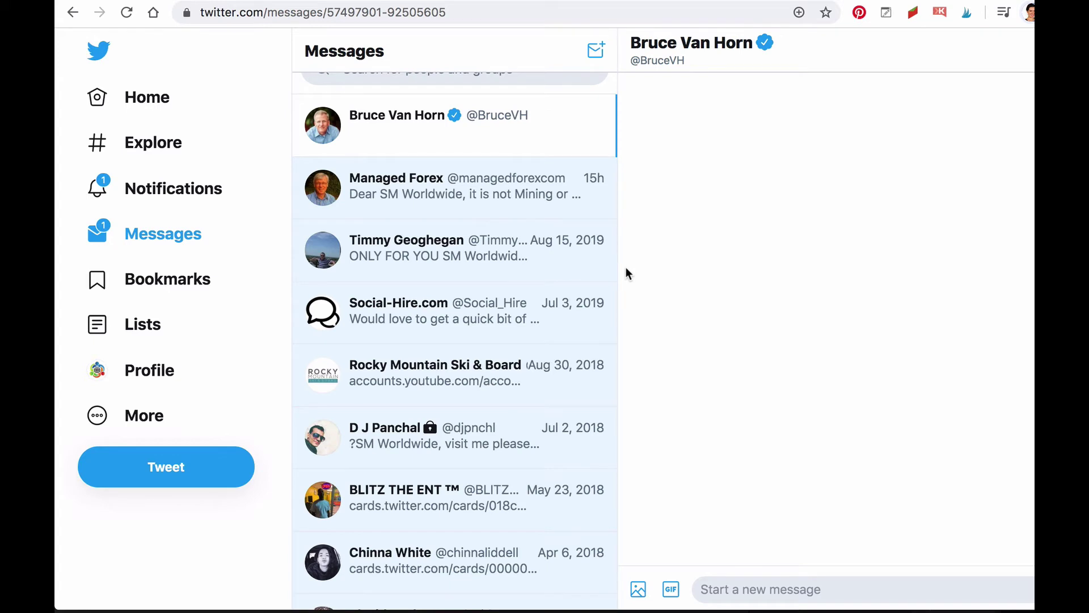
click(716, 593)
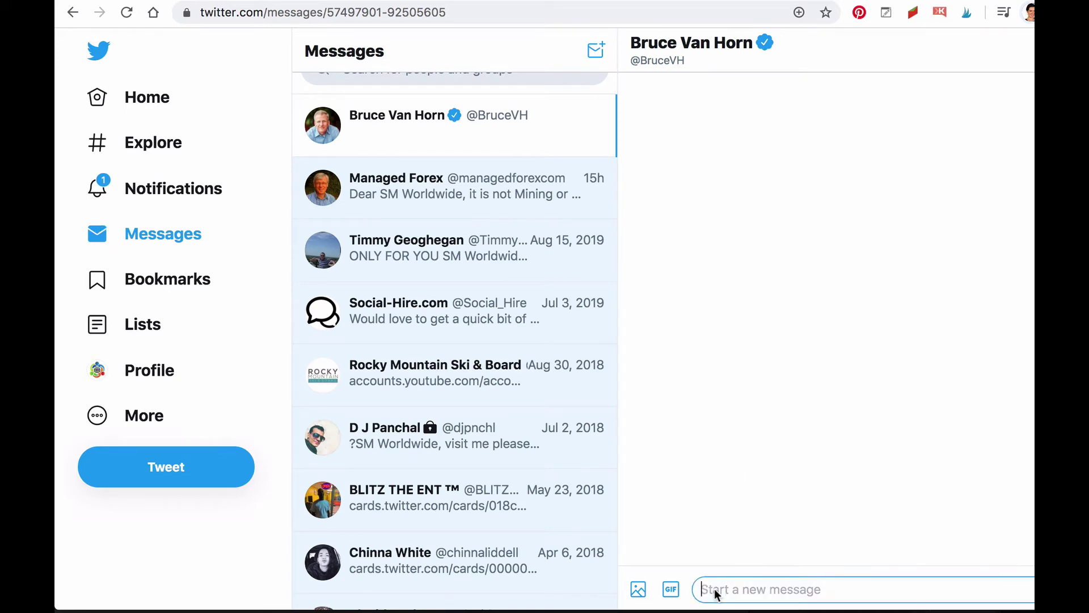
text(Hello)
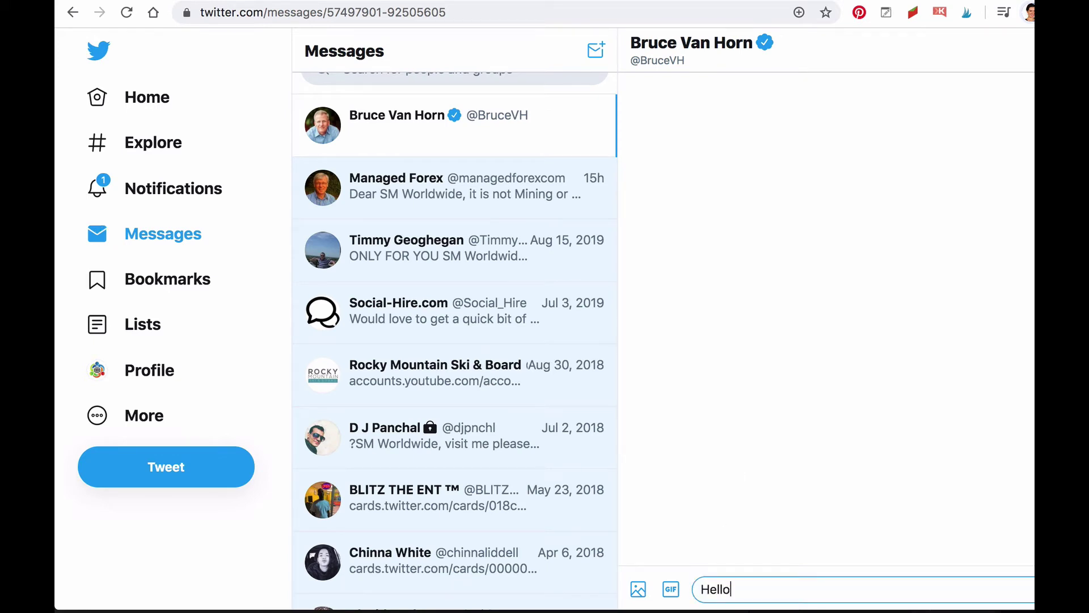
text( Bruce)
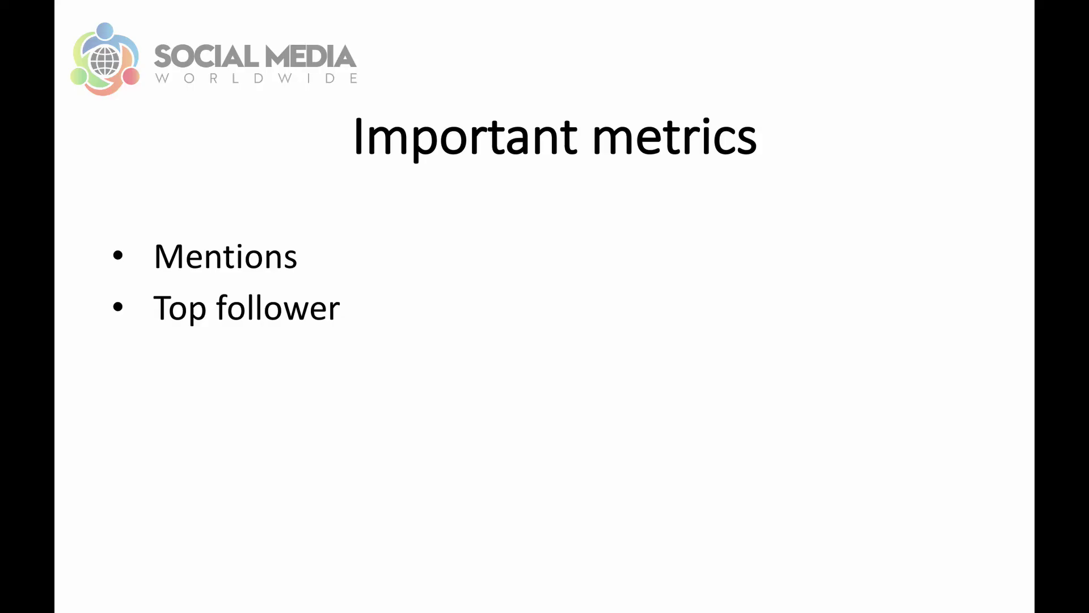
Step: Add the 'Top tweet' bullet, highlight the Top Tweet heading, and show its activity and promotion options
key(Right)
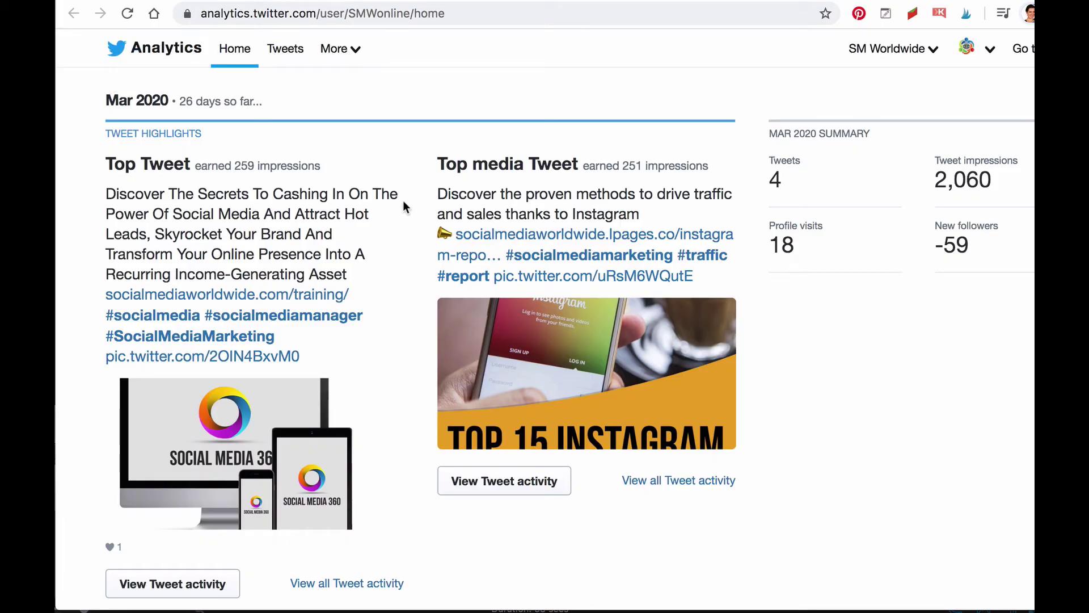
drag(106, 162, 188, 167)
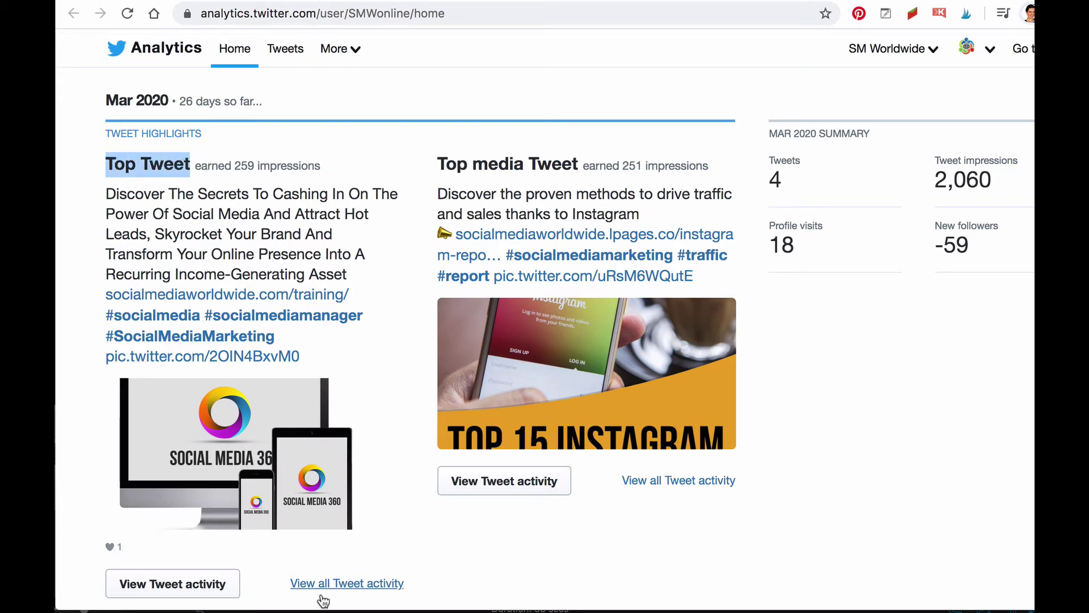
click(196, 588)
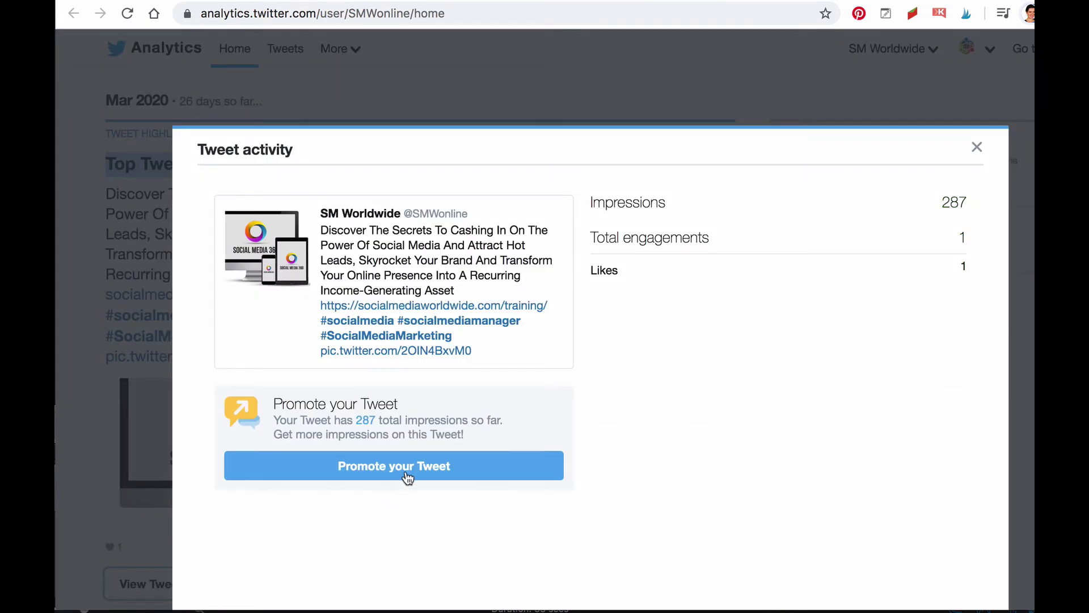
click(404, 474)
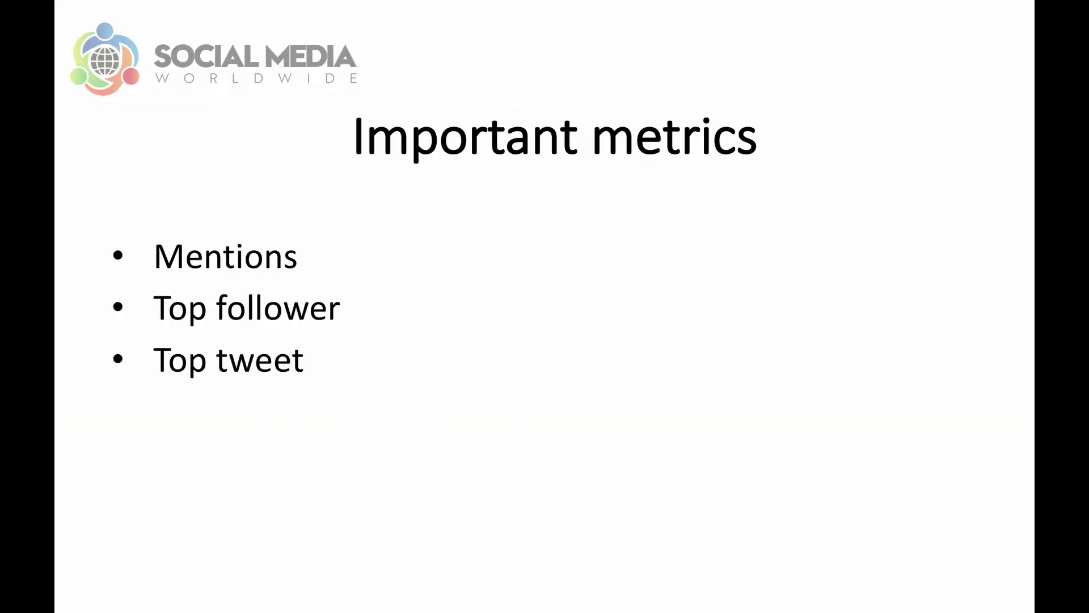
Step: Add the 'Tweets' slide bullet and show the Tweet activity page with 2.2K impressions
key(Right)
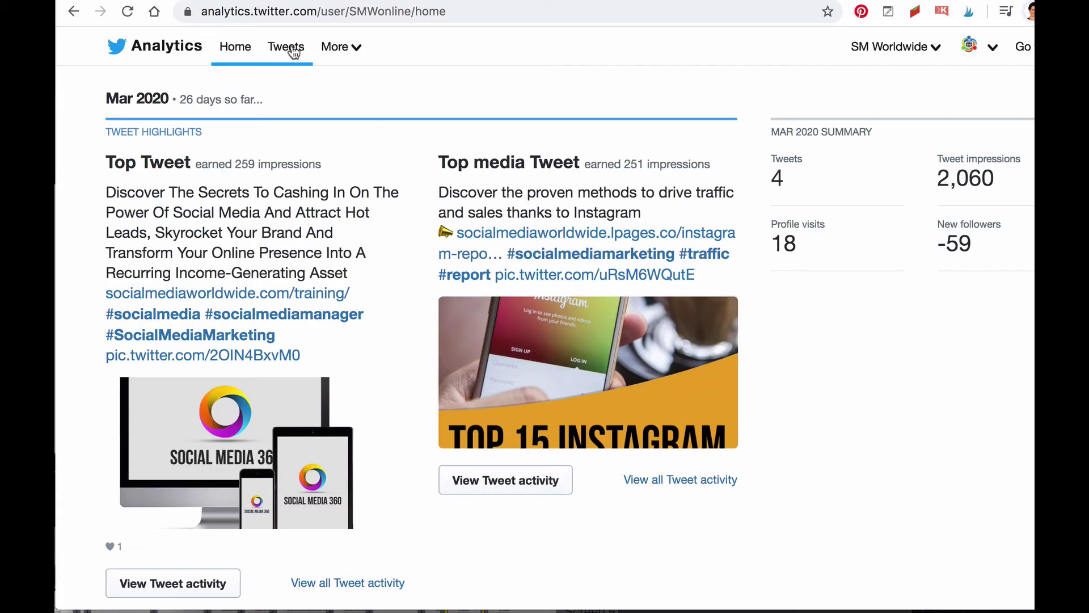
click(294, 52)
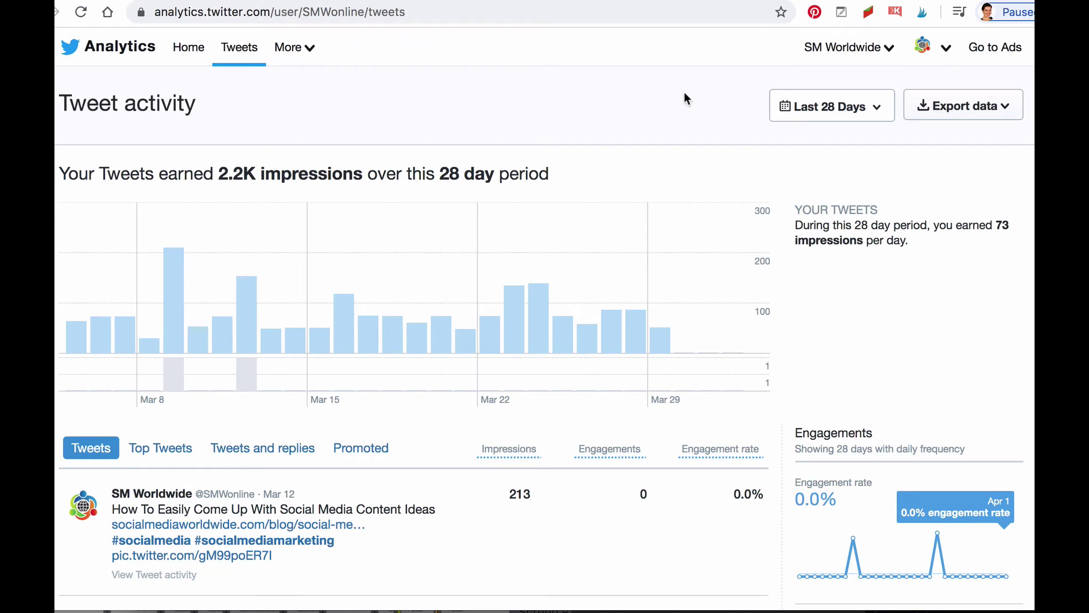
Step: Set Tweet activity to January 2020 (772 impressions), briefly checking the Promoted and Tweets views
click(882, 109)
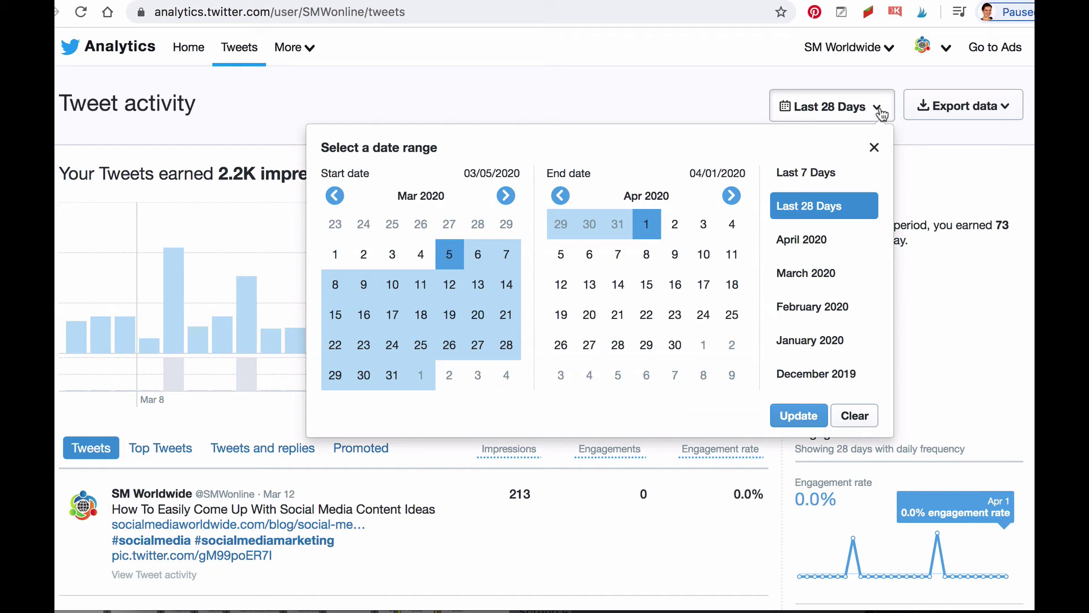
click(812, 340)
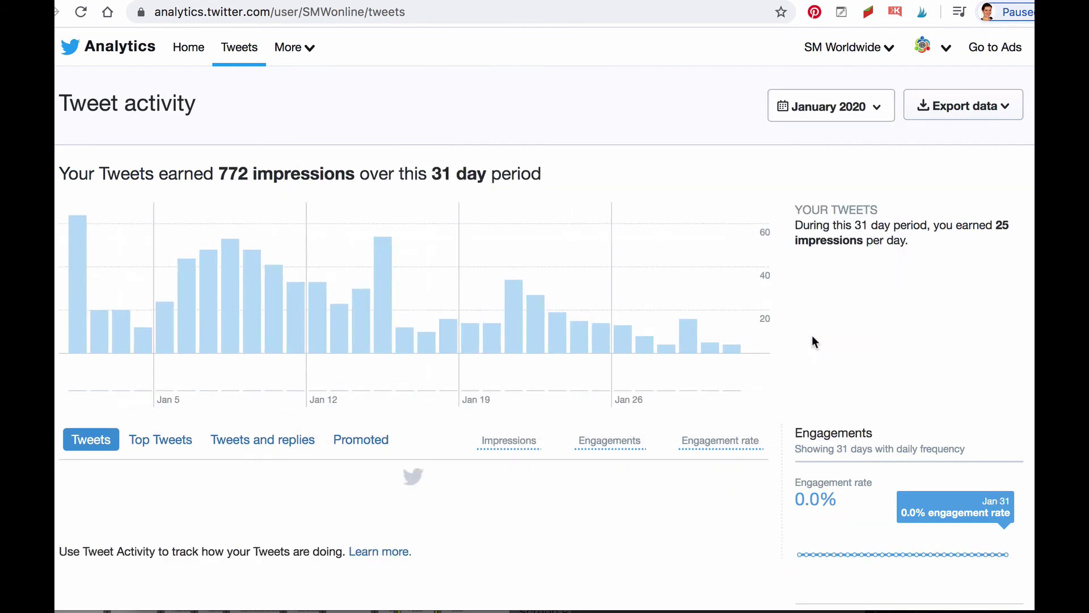
click(363, 449)
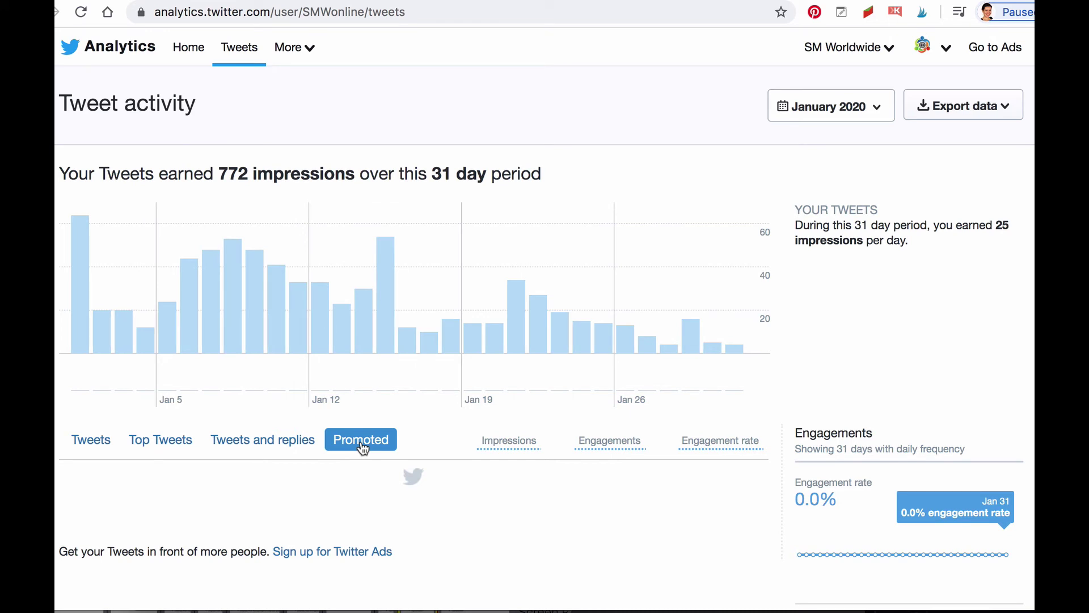
click(98, 447)
scroll(544, 340, down, 4)
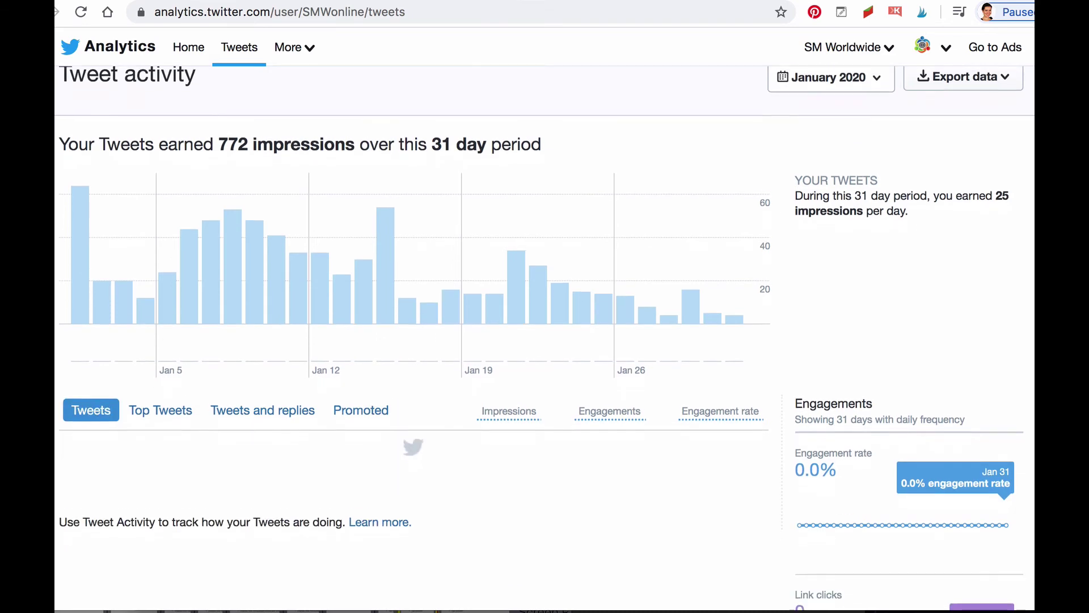
scroll(544, 341, up, 5)
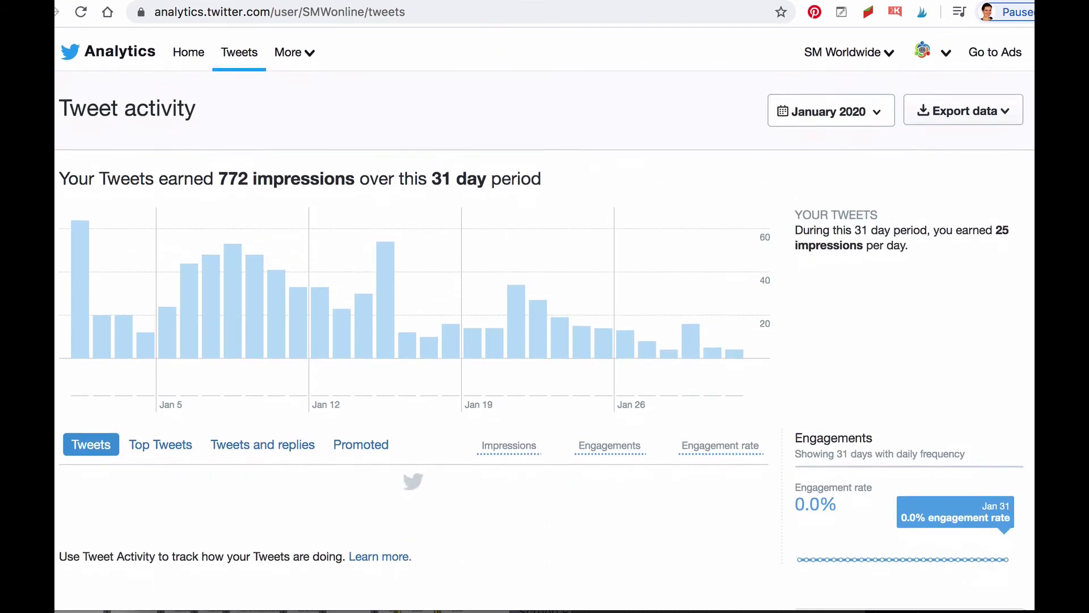
Step: Show the By Tweet and By day export options for the Tweet activity data
click(1009, 114)
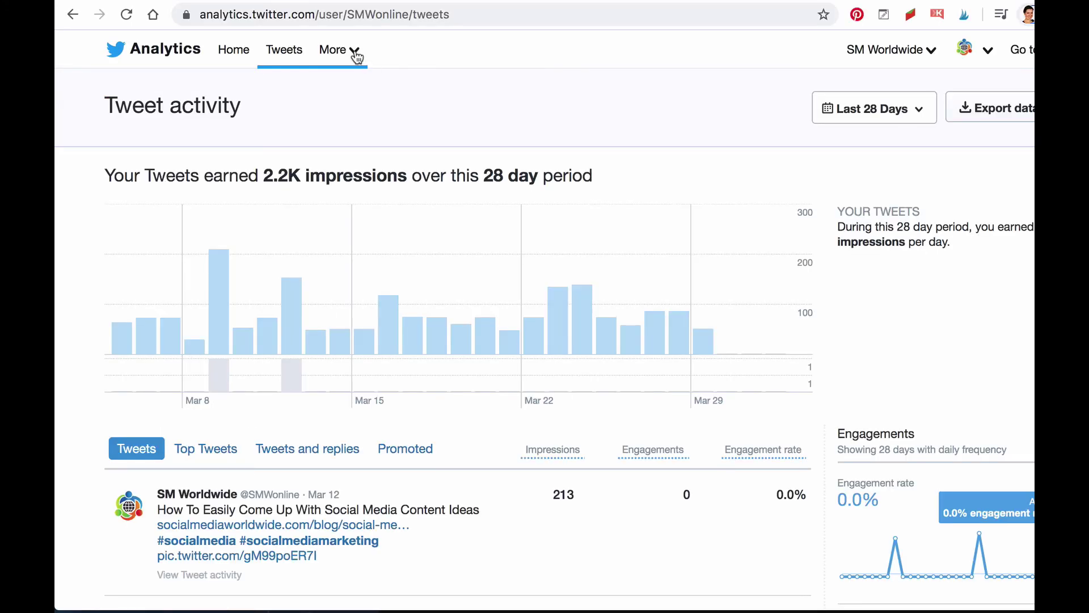
Step: Go to the Video activity page and inspect the Video views and Completion rate columns
click(356, 54)
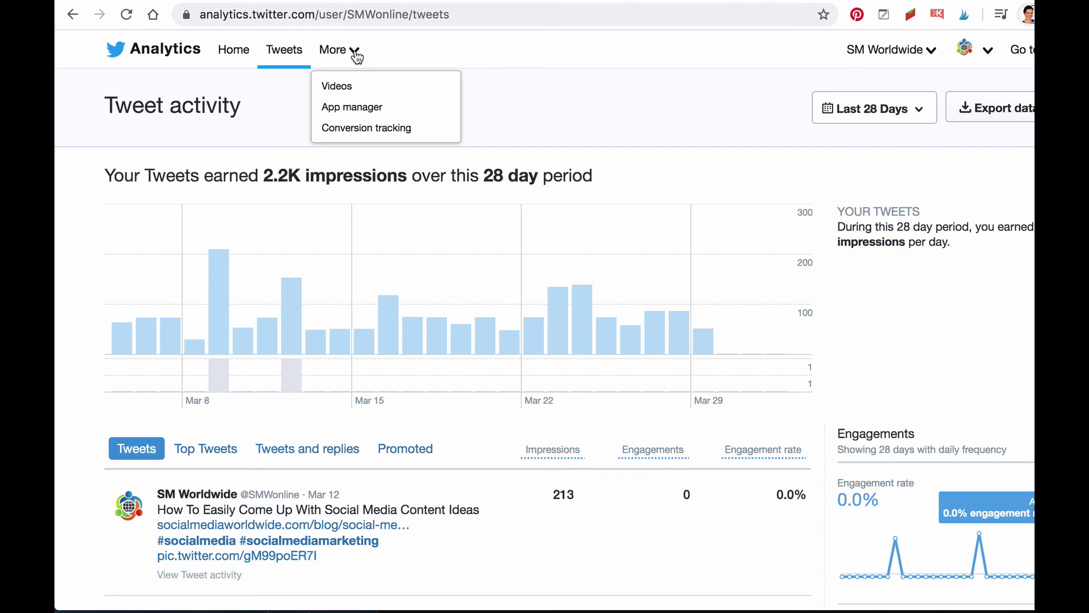
click(345, 91)
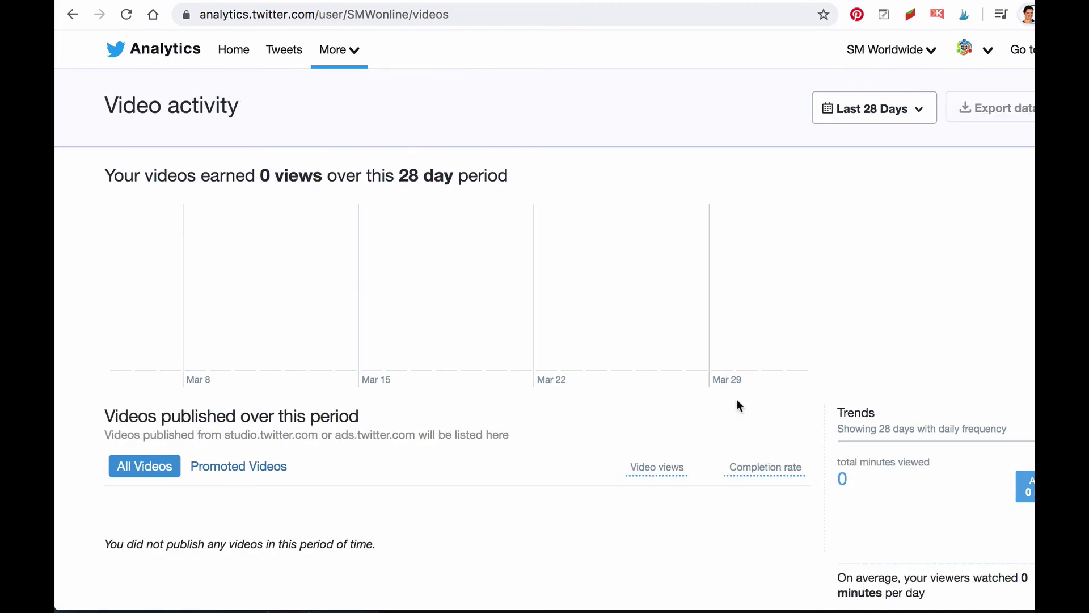
mouse_move(652, 474)
mouse_move(740, 474)
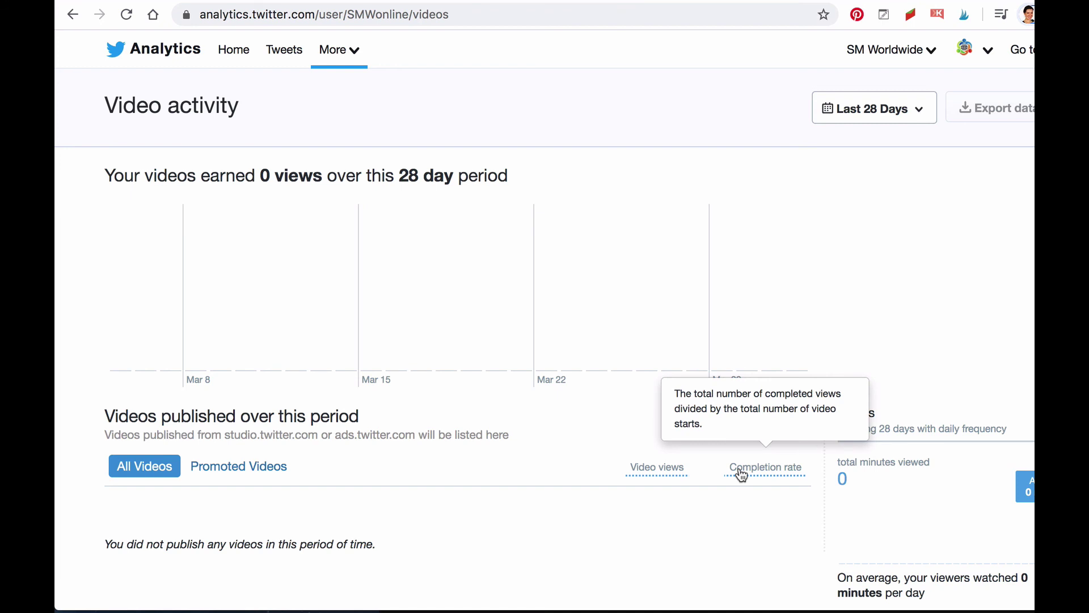